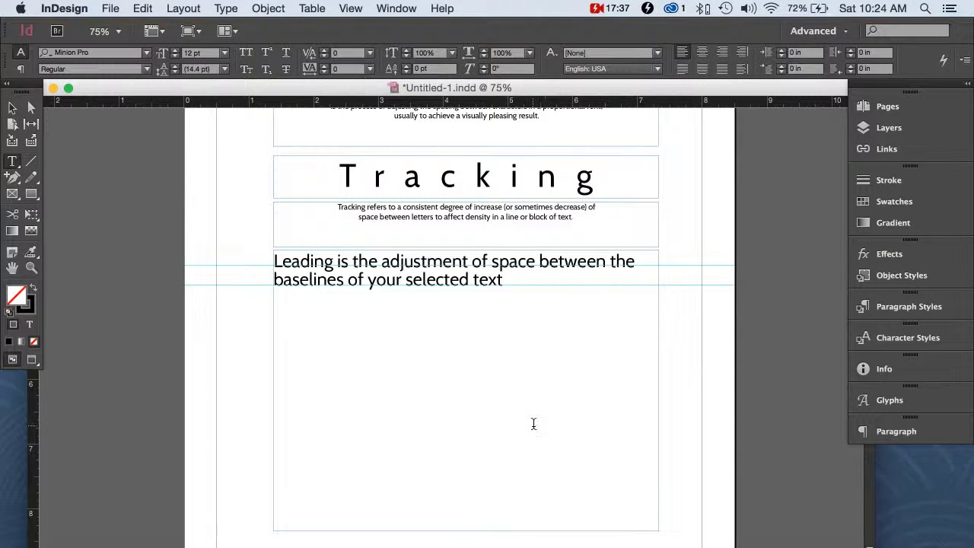
Delete all the text about leading from the large text frame below the Tracking description
{"action": "left_click", "coordinate": [524, 294]}
{"action": "key", "text": "super+a"}
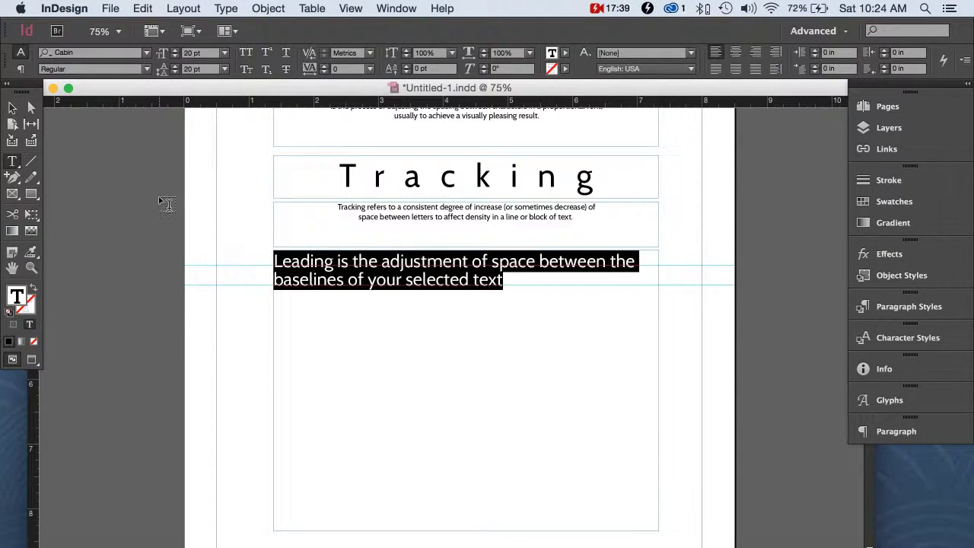
{"action": "key", "text": "BackSpace"}
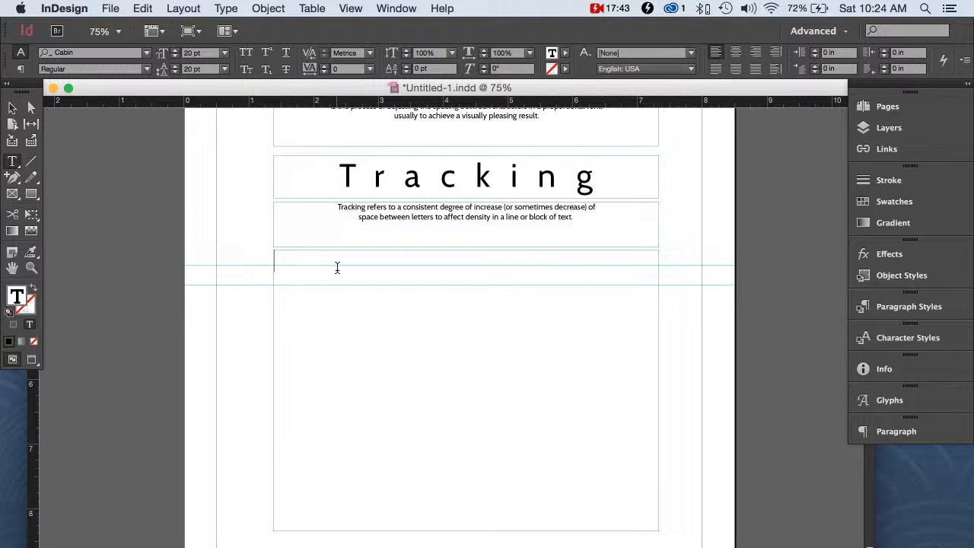
Set the font size in the emptied frame to 16 pt and fill the frame with placeholder text
{"action": "left_click", "coordinate": [175, 56]}
{"action": "left_click", "coordinate": [175, 57]}
{"action": "left_click", "coordinate": [175, 56]}
{"action": "left_click", "coordinate": [175, 56]}
{"action": "left_click", "coordinate": [301, 267]}
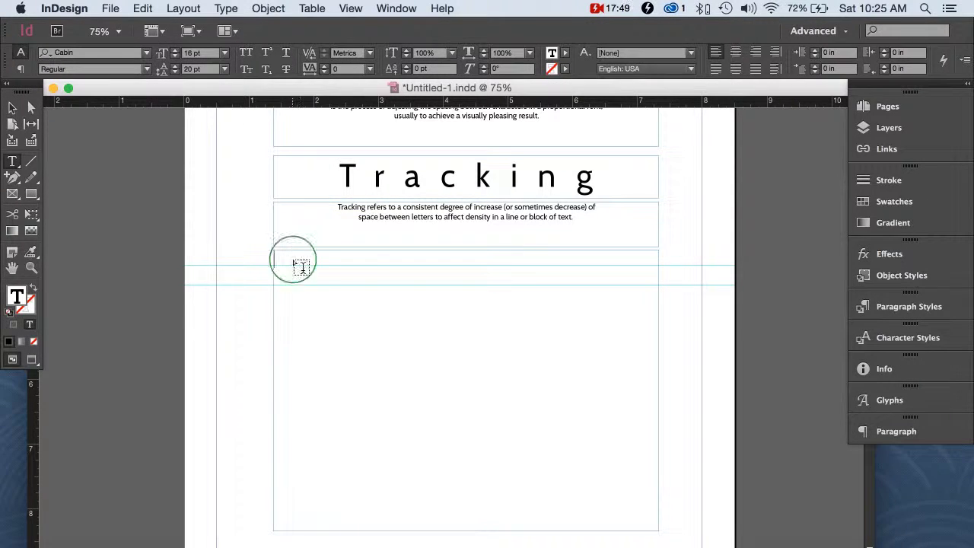
{"action": "right_click", "coordinate": [293, 261]}
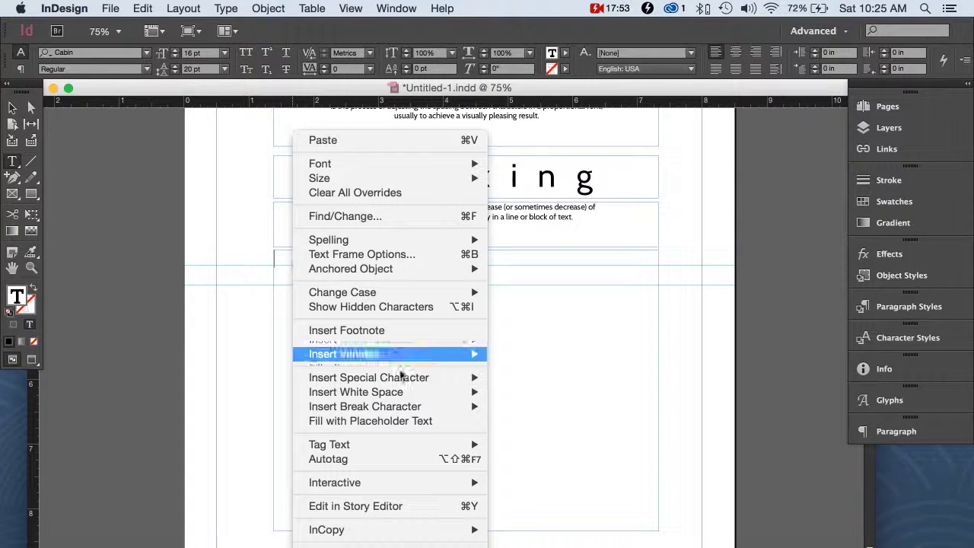
{"action": "left_click", "coordinate": [432, 421]}
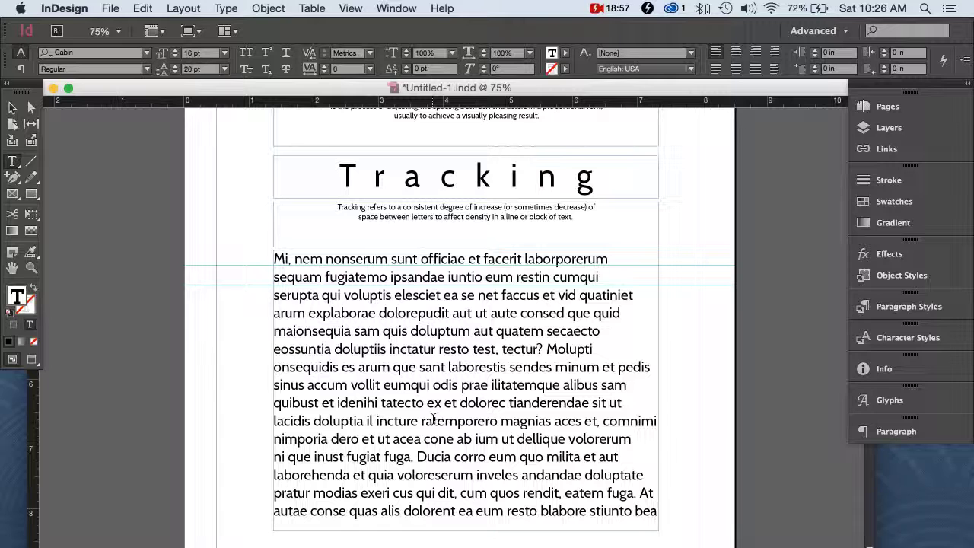
Extend the bottom edge of the placeholder text frame downward by about 0.75 in, leaving the other edges in place
{"action": "key", "text": "super+minus"}
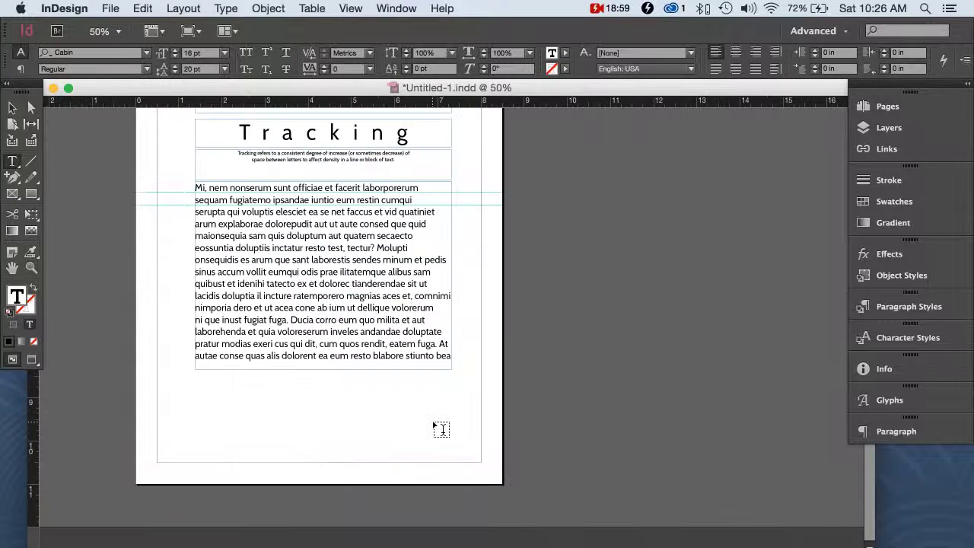
{"action": "left_click_drag", "start_coordinate": [465, 436], "coordinate": [465, 435]}
{"action": "left_click_drag", "start_coordinate": [385, 409], "coordinate": [503, 463]}
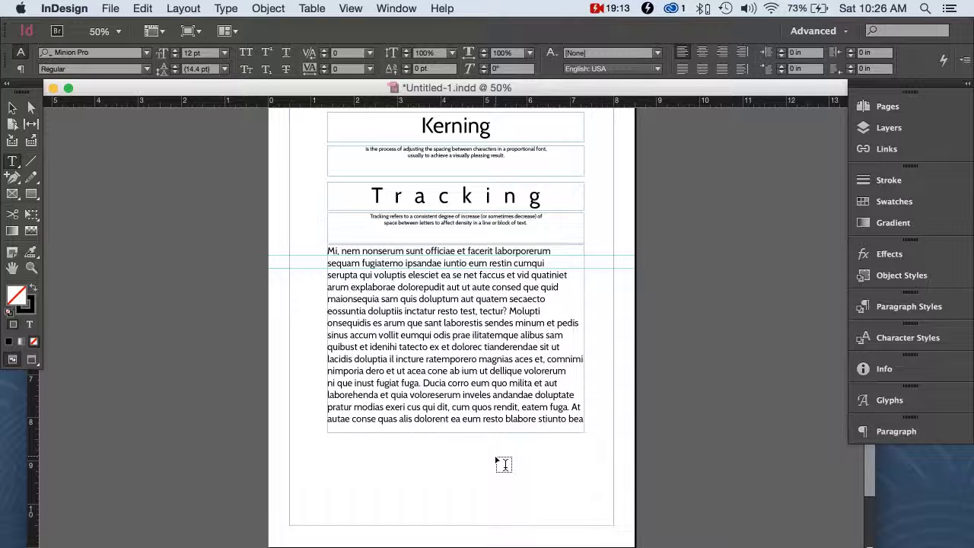
{"action": "key", "text": "super+equal"}
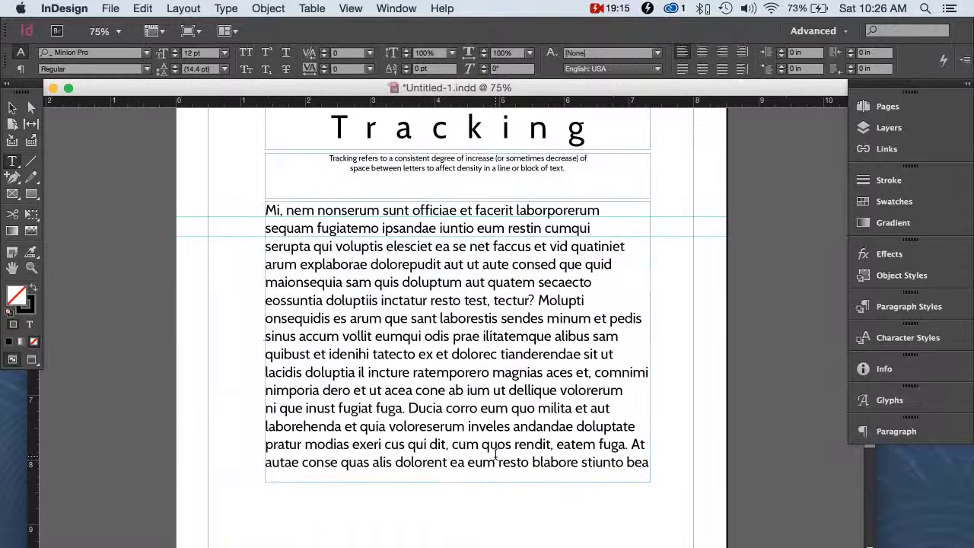
{"action": "key", "text": "super+equal"}
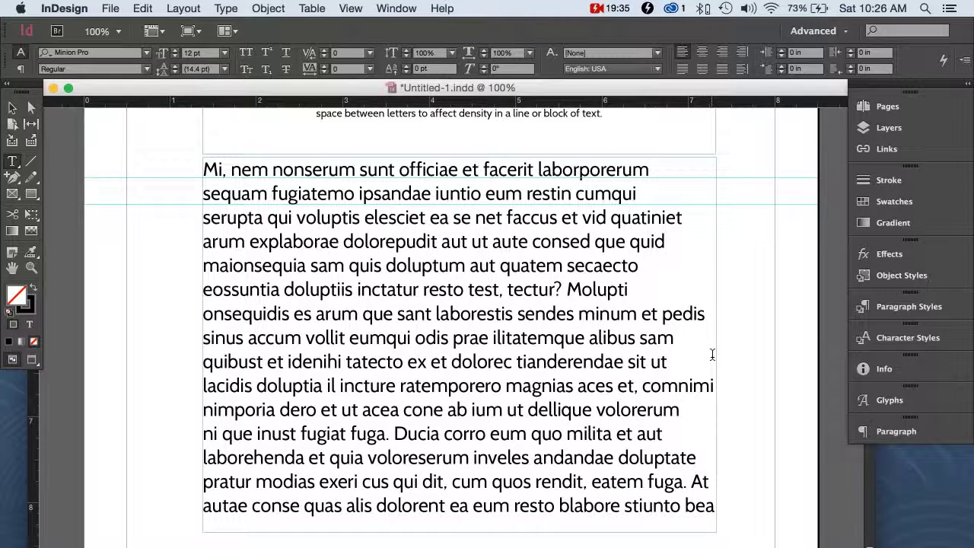
{"action": "key", "text": "super+minus"}
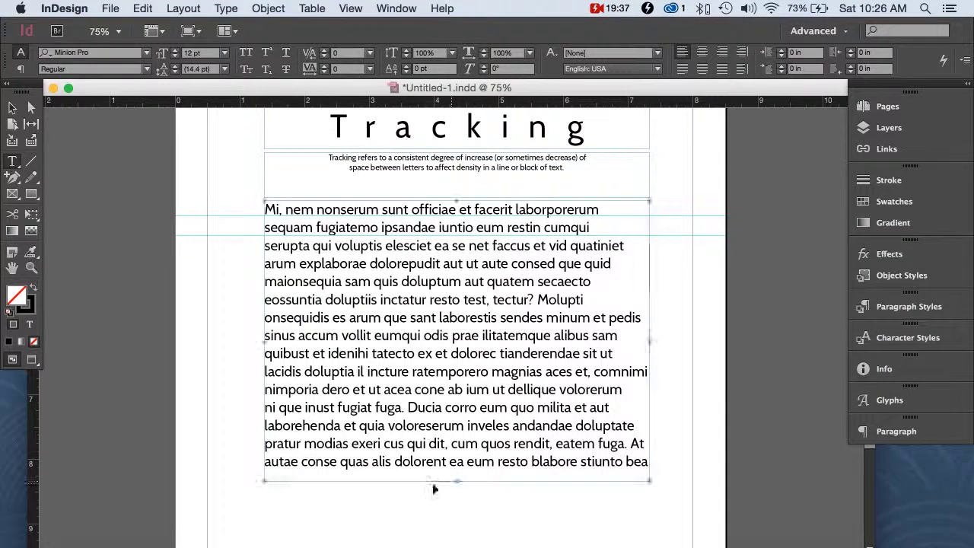
{"action": "left_click_drag", "start_coordinate": [457, 481], "coordinate": [462, 530]}
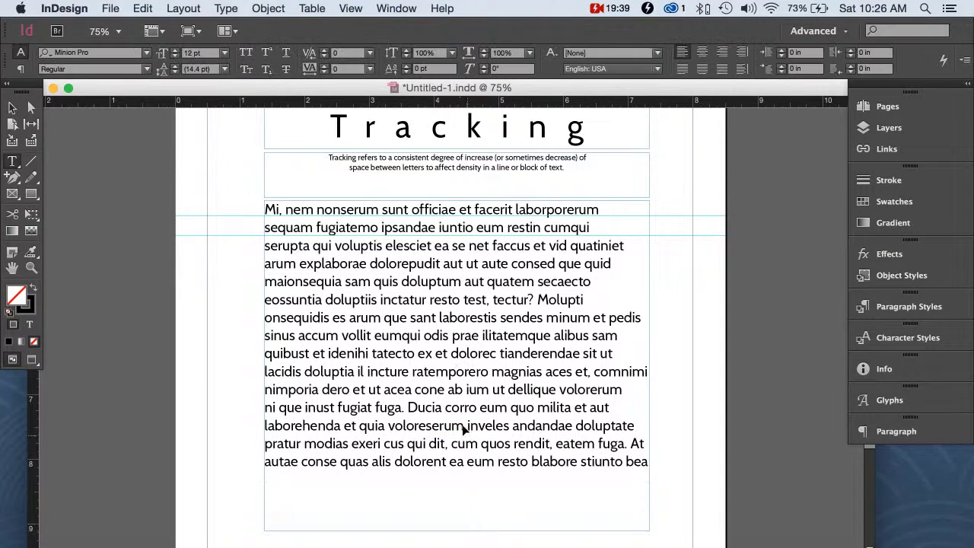
Insert paragraph breaks in the placeholder text before "dellique", before "tianderendae" and before "tectur?"
{"action": "left_click", "coordinate": [508, 389]}
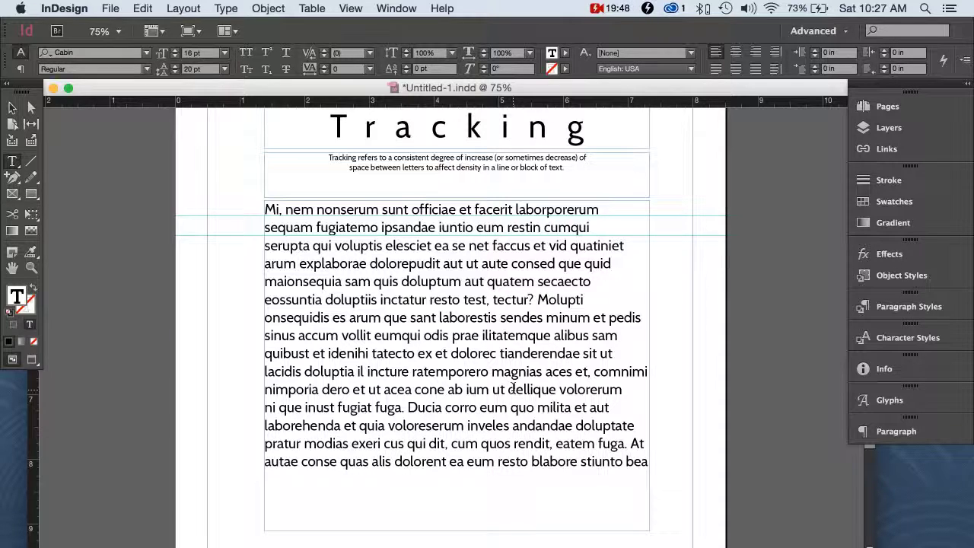
{"action": "key", "text": "Return"}
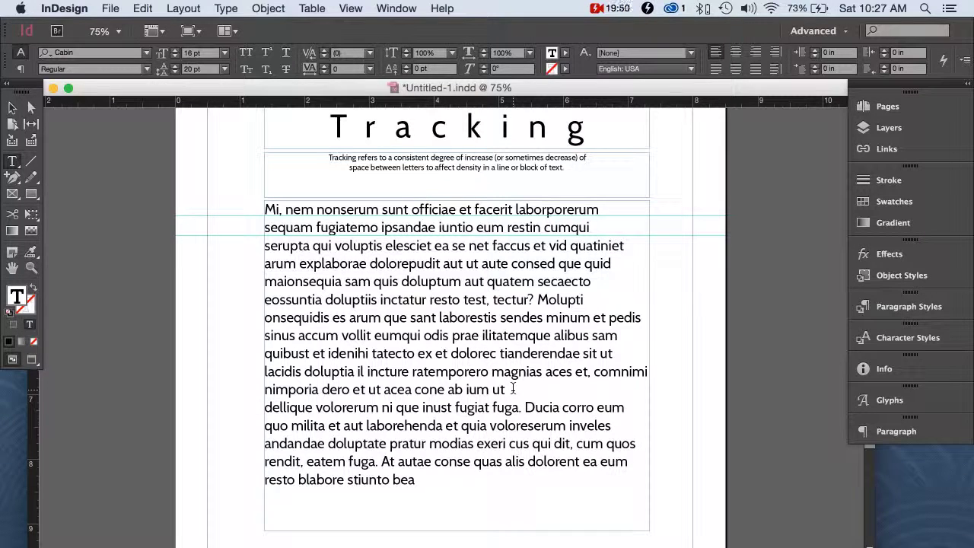
{"action": "left_click", "coordinate": [500, 353]}
{"action": "key", "text": "Return"}
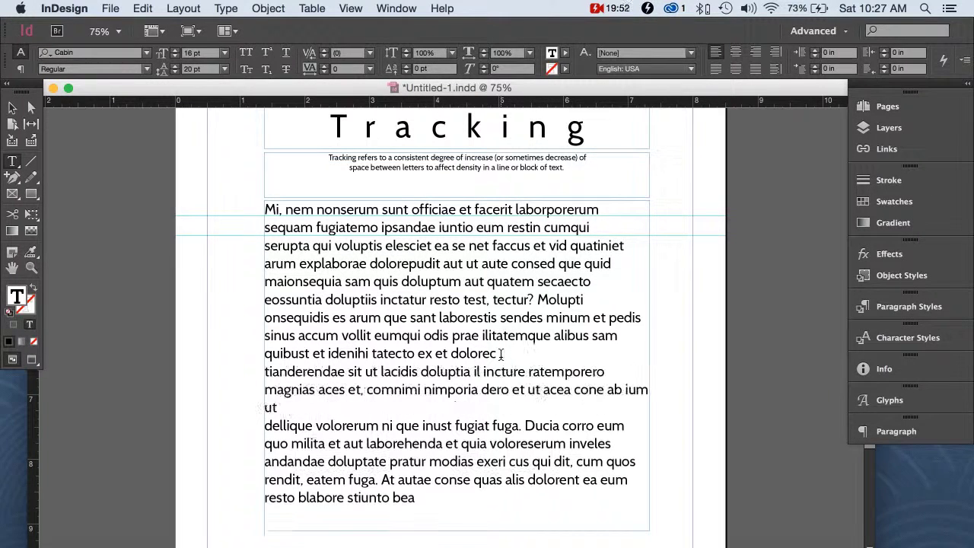
{"action": "left_click", "coordinate": [491, 299]}
{"action": "key", "text": "Return"}
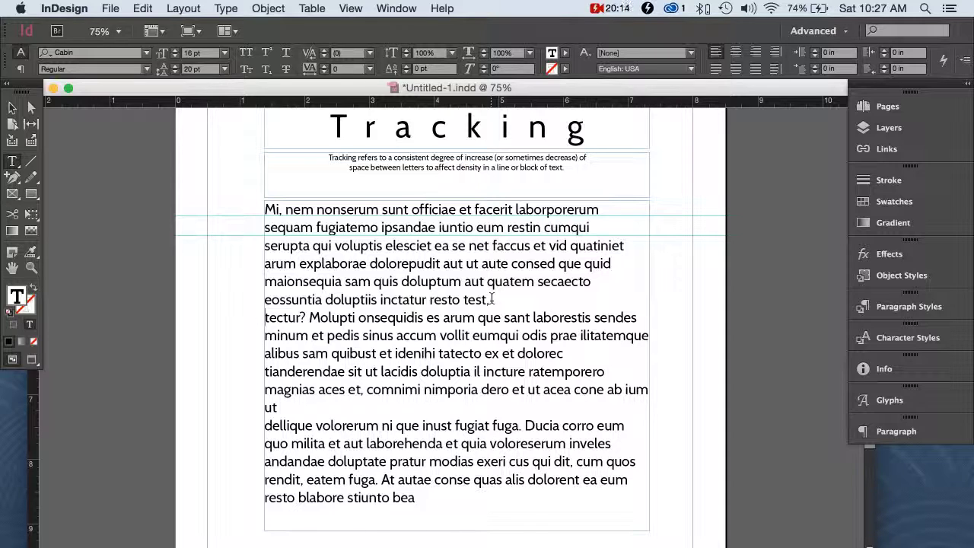
Undo the three paragraph breaks inserted in the placeholder text
{"action": "double_click", "coordinate": [272, 407]}
{"action": "key", "text": "super+z"}
{"action": "key", "text": "super+z"}
{"action": "key", "text": "super+z"}
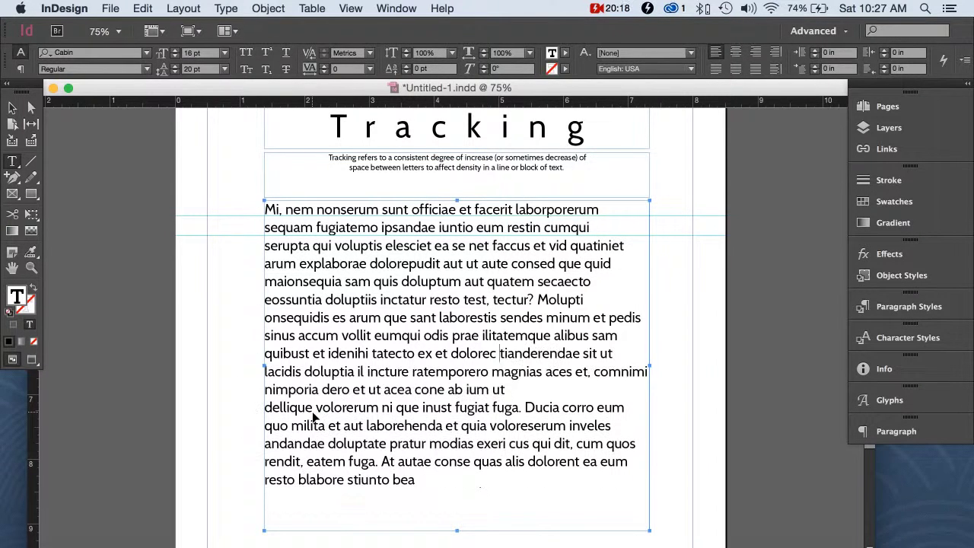
{"action": "key", "text": "super+z"}
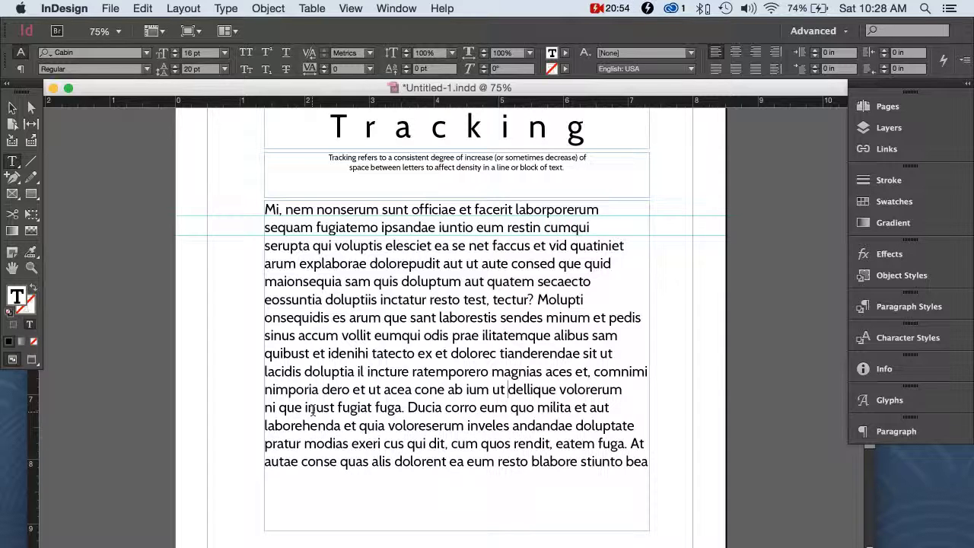
Try paragraph breaks before "bea" and before "stiunto" in the last line of the placeholder text, removing each one again
{"action": "left_click", "coordinate": [625, 460]}
{"action": "left_click", "coordinate": [625, 460]}
{"action": "key", "text": "Return"}
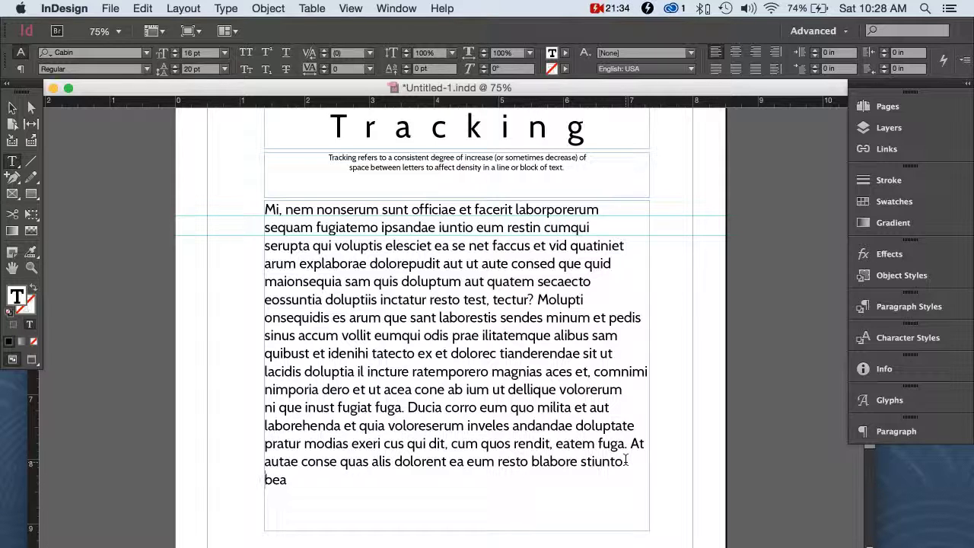
{"action": "key", "text": "BackSpace"}
{"action": "left_click", "coordinate": [577, 462]}
{"action": "key", "text": "Return"}
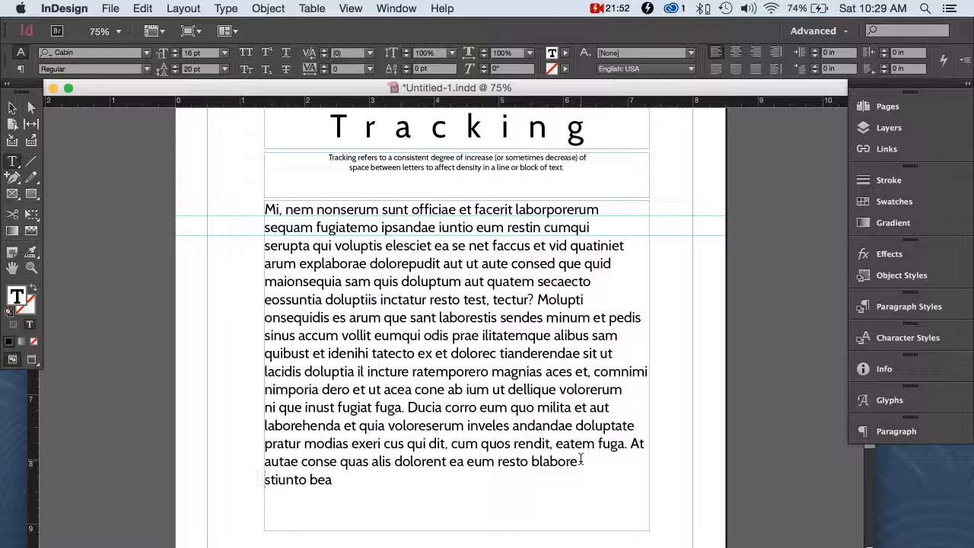
{"action": "key", "text": "BackSpace"}
{"action": "left_click", "coordinate": [625, 462]}
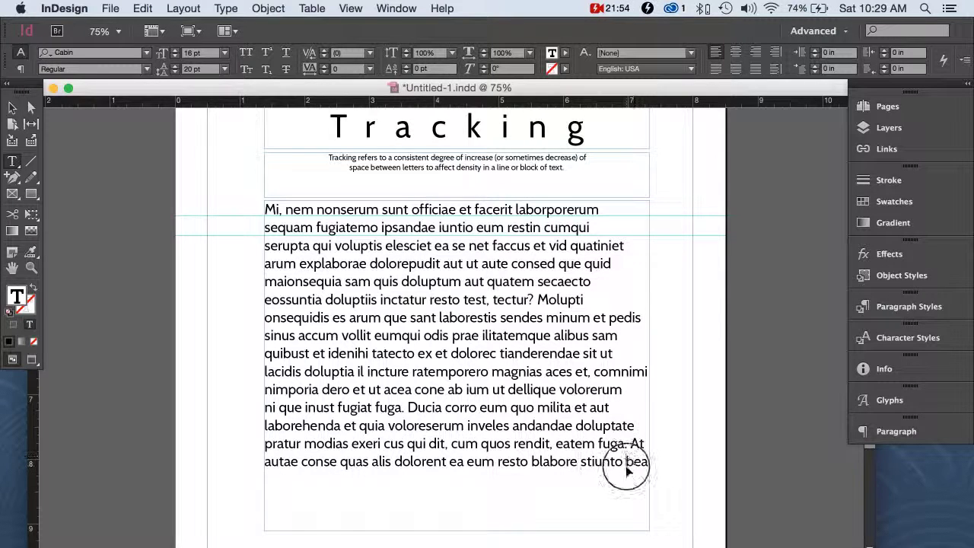
{"action": "key", "text": "Return"}
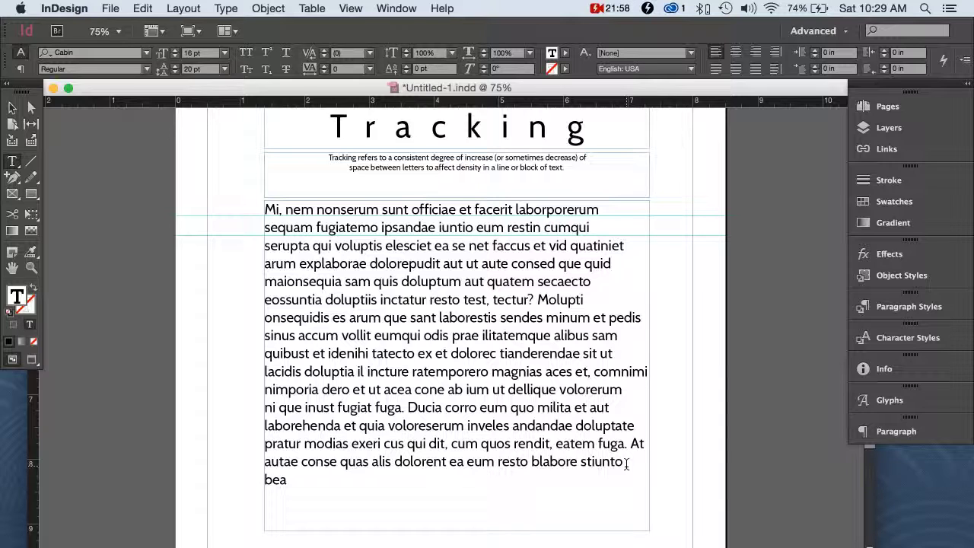
{"action": "key", "text": "BackSpace"}
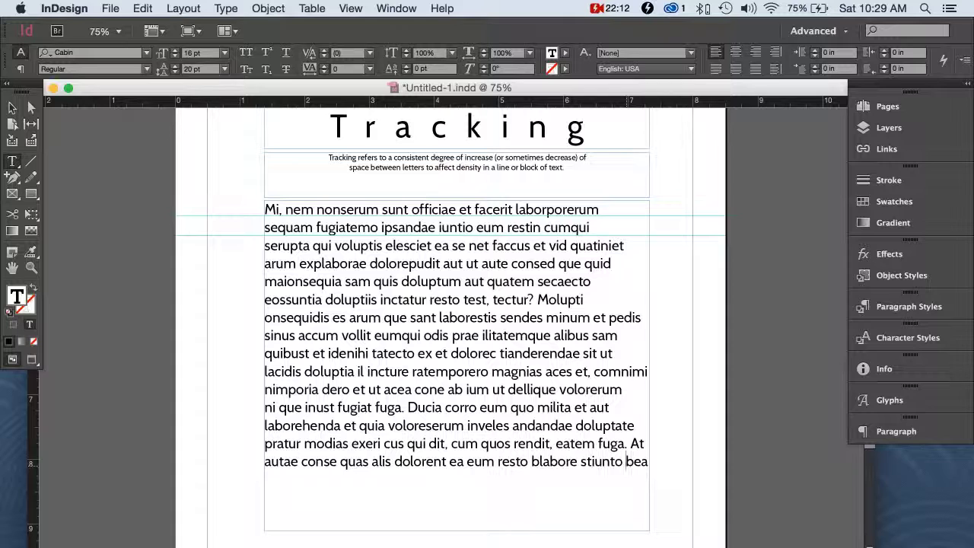
Try a paragraph break after "Mi" at the start of the placeholder text and remove it again
{"action": "left_click", "coordinate": [278, 210]}
{"action": "key", "text": "Return"}
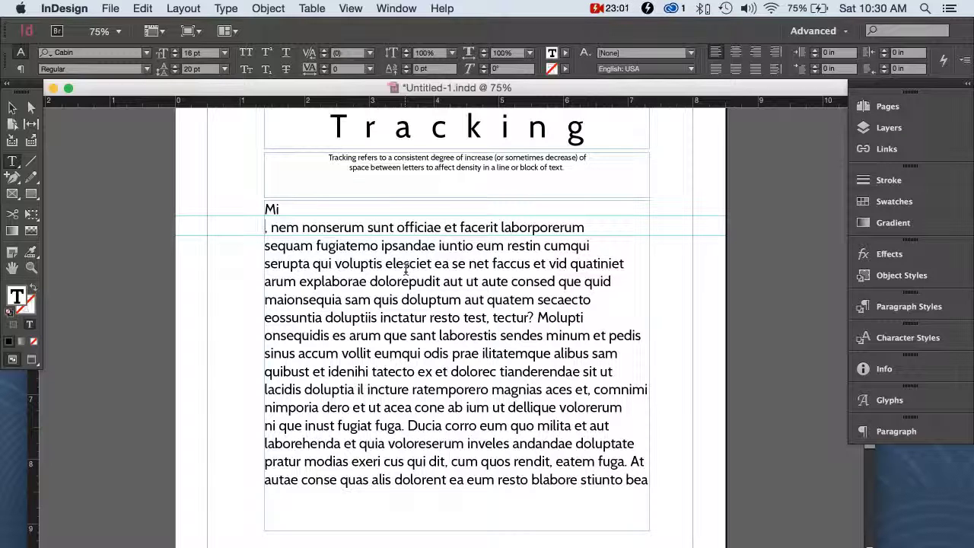
{"action": "key", "text": "BackSpace"}
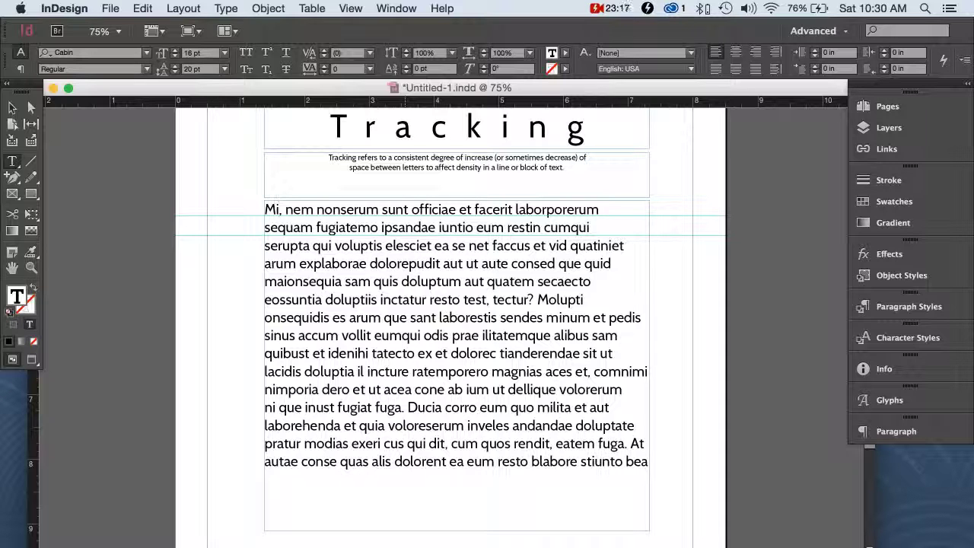
Leave text editing and activate the Selection tool with nothing selected, showing the page at 50% zoom
{"action": "key", "text": "Escape"}
{"action": "key", "text": "super+alt+shift+0"}
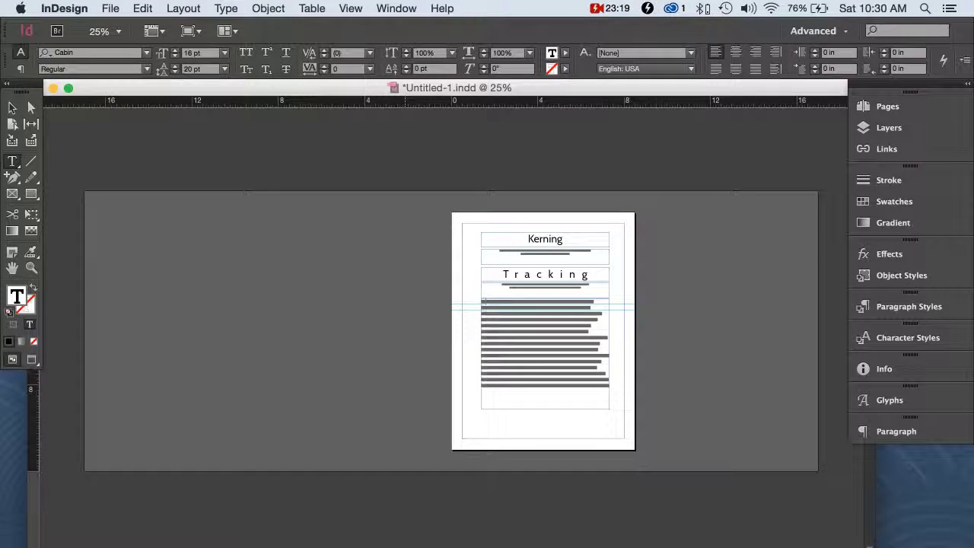
{"action": "key", "text": "super+equal"}
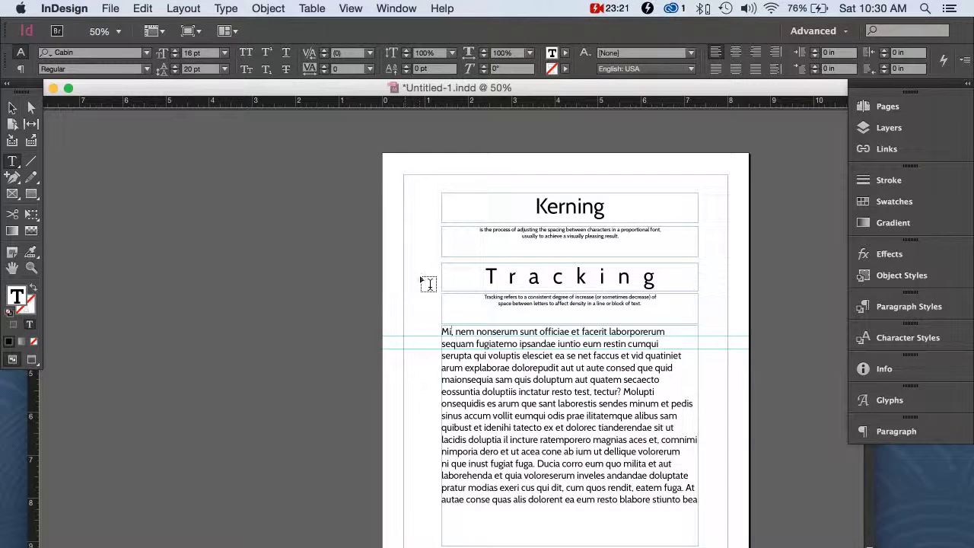
{"action": "left_click", "coordinate": [379, 286]}
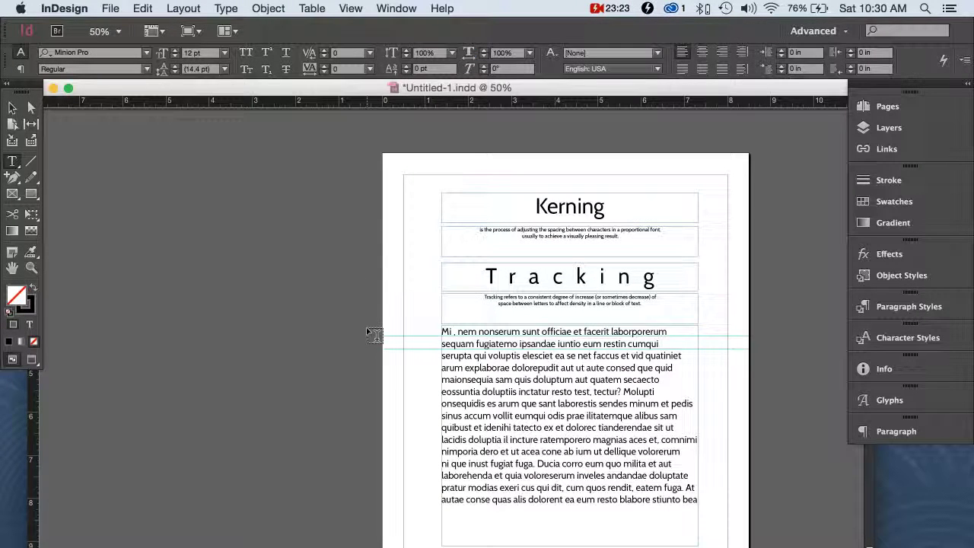
{"action": "left_click", "coordinate": [12, 107]}
{"action": "scroll", "coordinate": [247, 312], "scroll_direction": "down", "scroll_amount": 2}
{"action": "scroll", "coordinate": [247, 312], "scroll_direction": "right", "scroll_amount": 2}
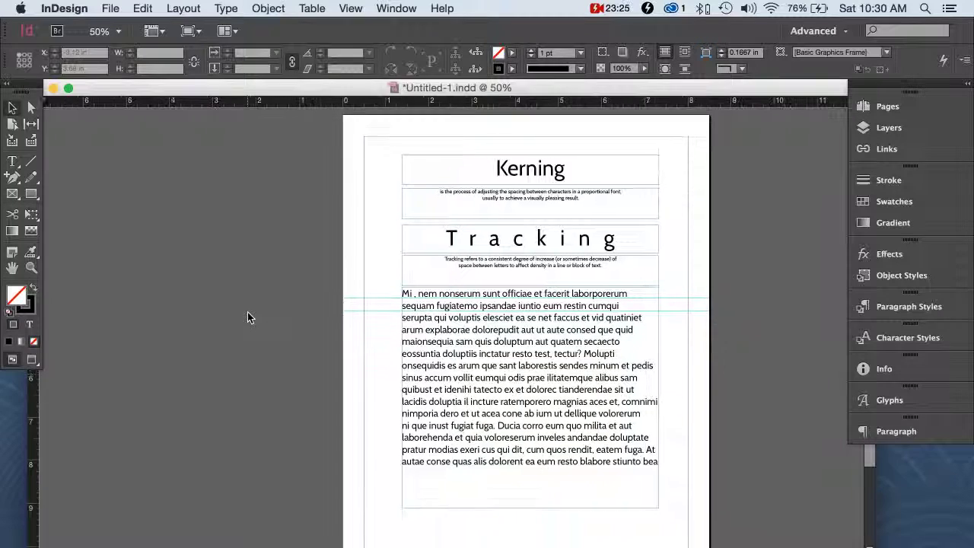